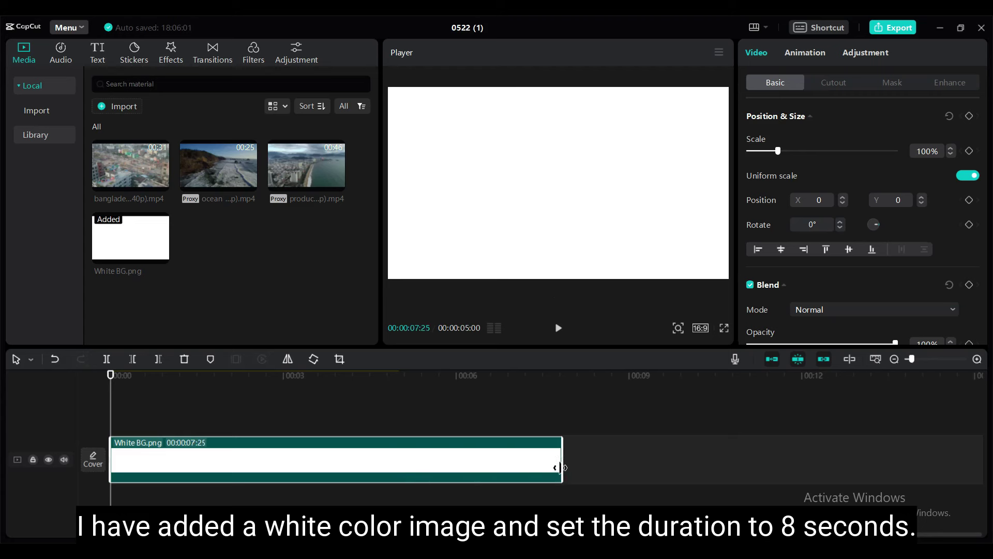
# - Extend the White BG.png clip to 8 seconds and add a default text clip of the same length above it
pyautogui.moveTo(566, 469); pyautogui.dragTo(569, 468)
pyautogui.click(97, 52)
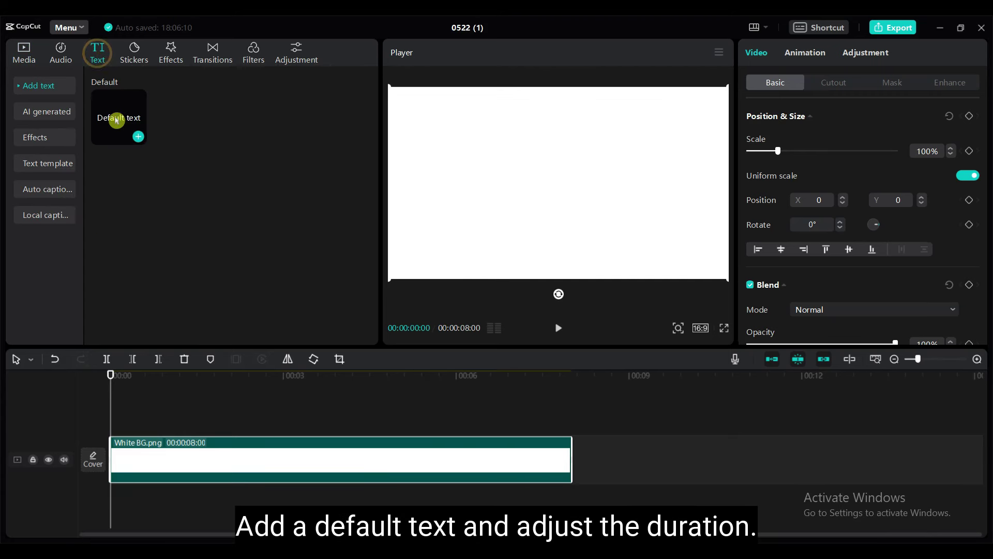
pyautogui.moveTo(115, 117); pyautogui.dragTo(111, 427)
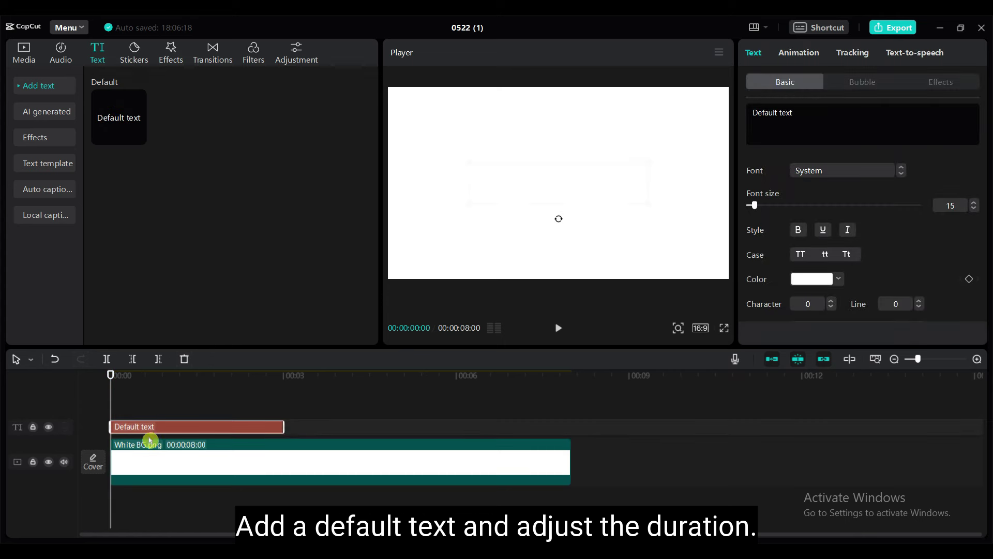
pyautogui.moveTo(284, 428); pyautogui.dragTo(570, 432)
pyautogui.click(448, 423)
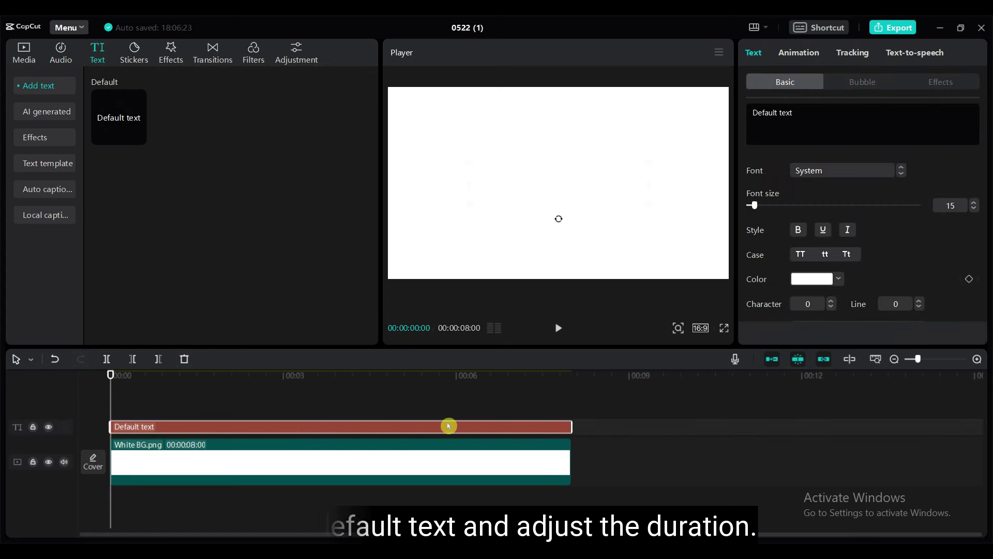
# - Toggle the White BG.png track's visibility to check the text with and without the white background
pyautogui.click(51, 465)
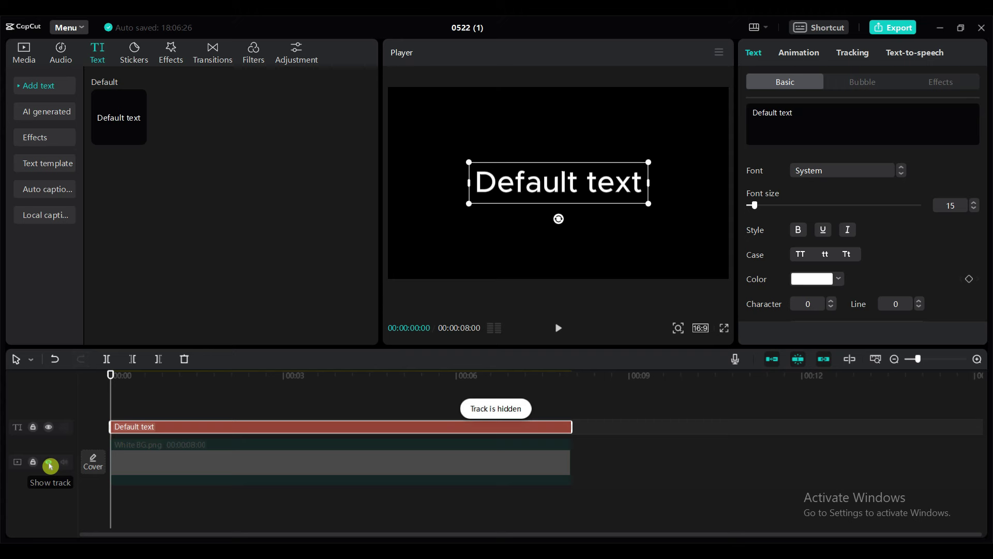
pyautogui.click(50, 465)
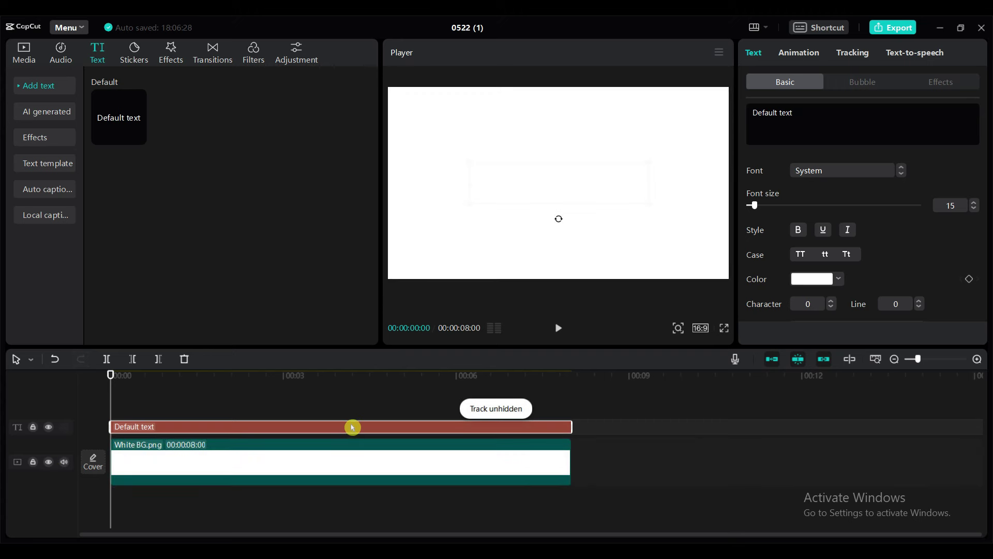
pyautogui.click(50, 465)
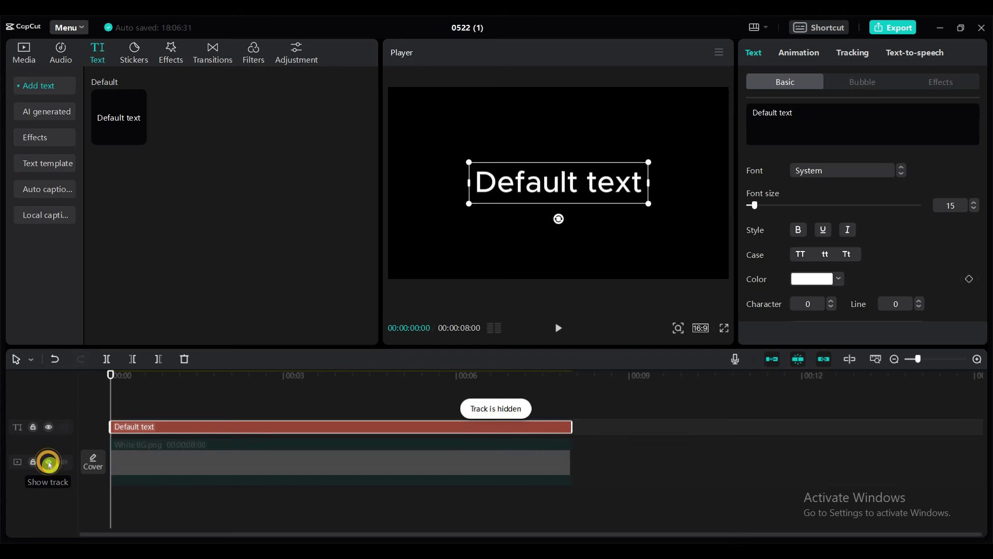
pyautogui.click(49, 465)
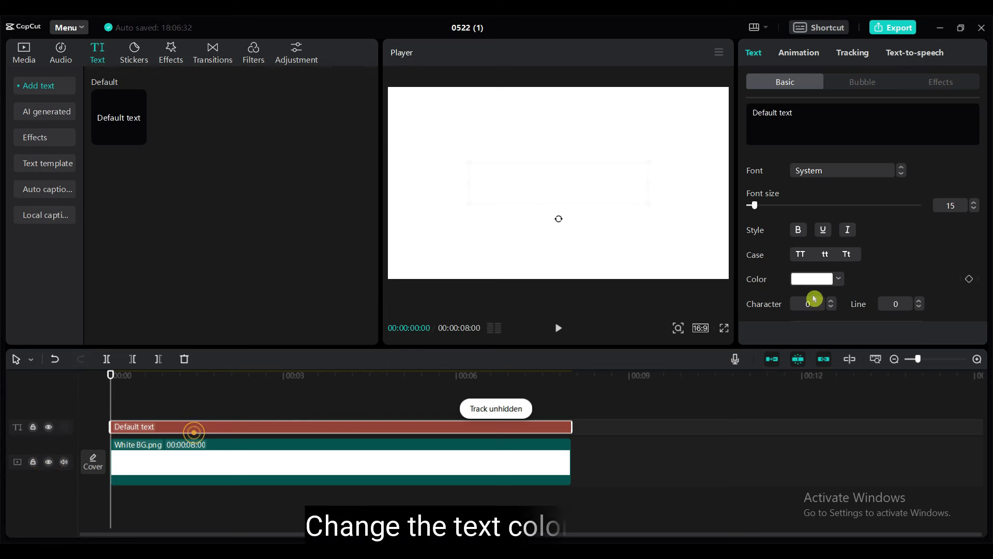
# - Change the text color of the default text clip to green
pyautogui.click(821, 281)
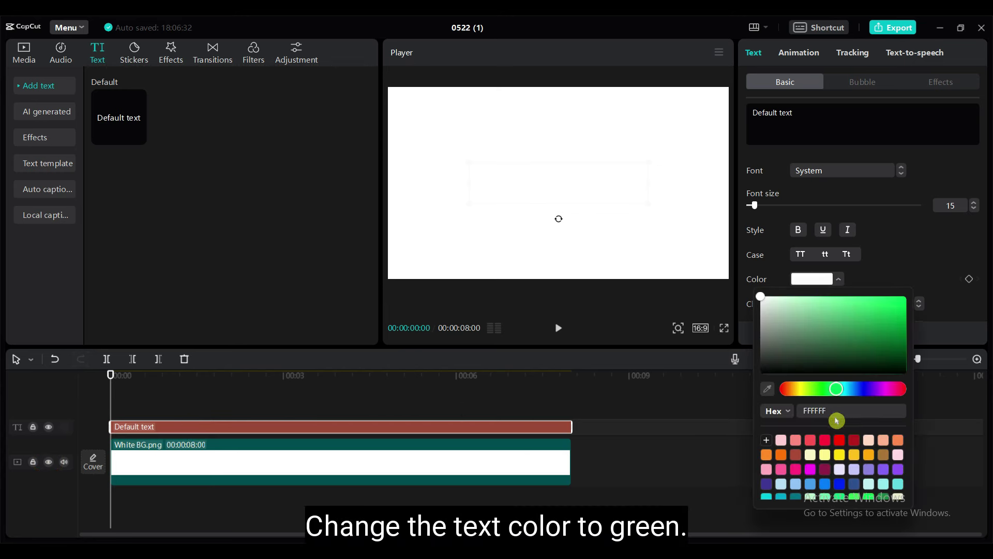
pyautogui.scroll(-3, 869, 463)
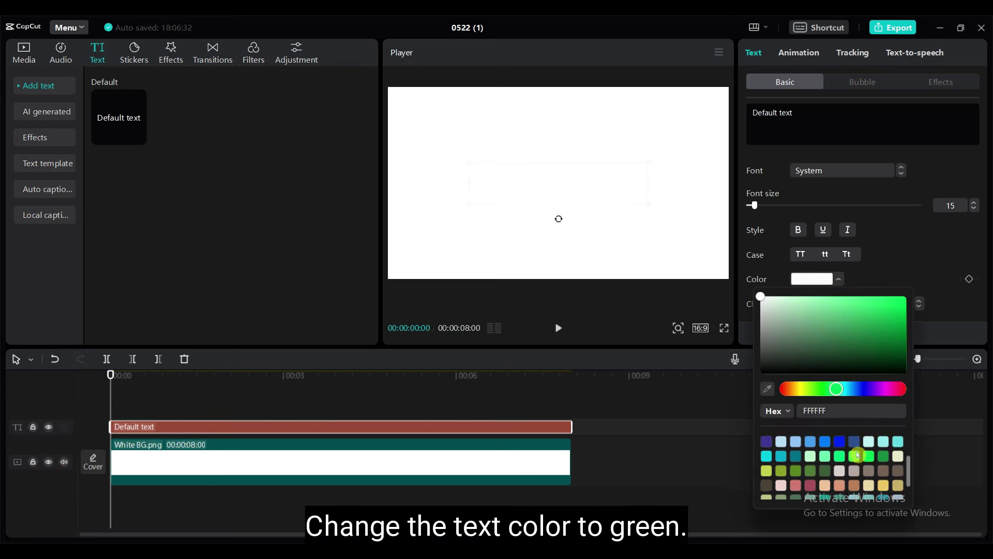
pyautogui.click(883, 457)
pyautogui.click(850, 179)
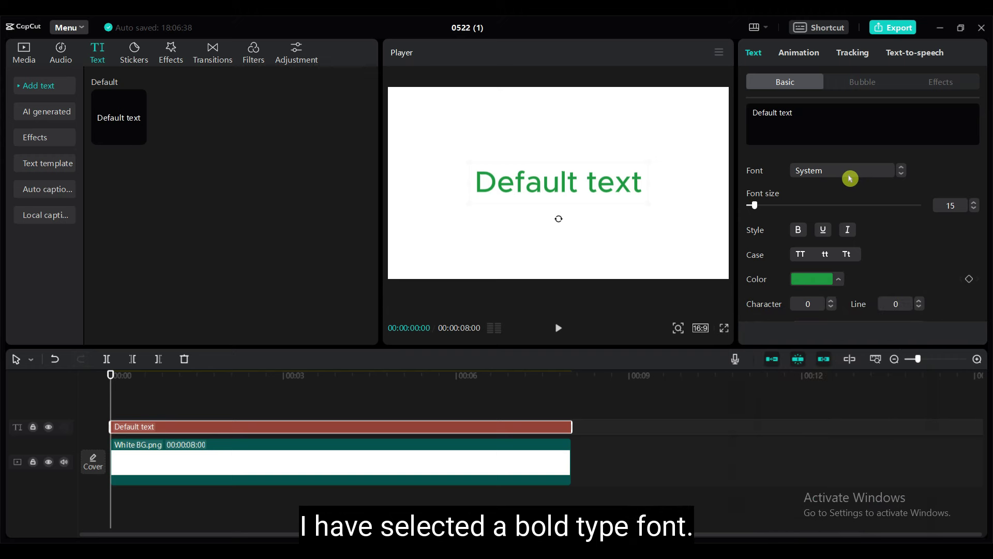
# - Set the text clip's font to Kanit-Black
pyautogui.click(850, 179)
pyautogui.click(786, 159)
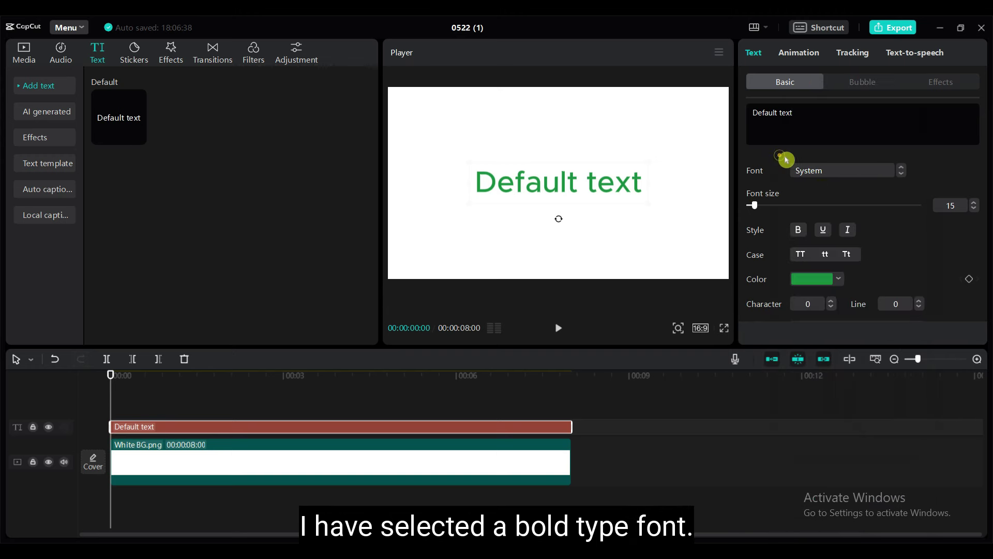
pyautogui.click(833, 177)
pyautogui.click(875, 154)
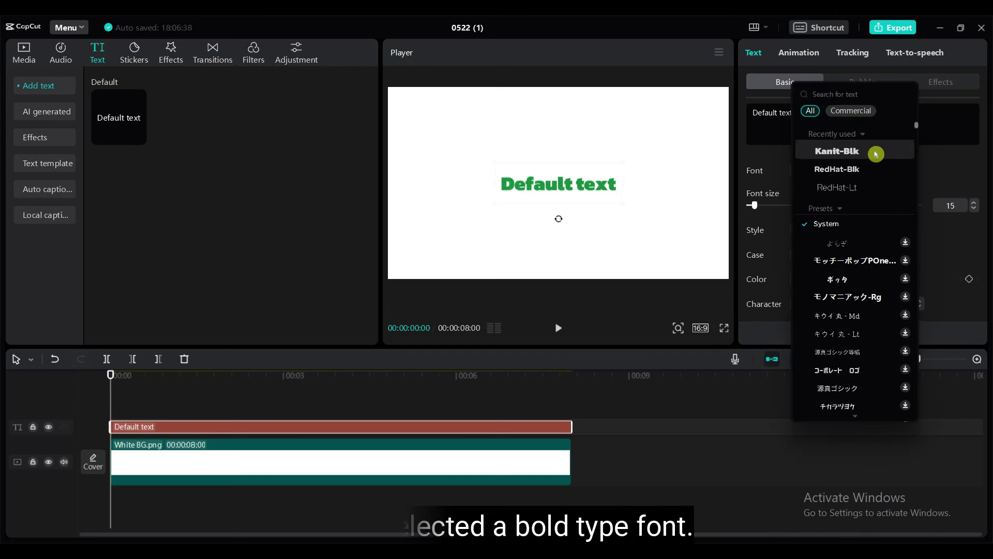
pyautogui.click(875, 154)
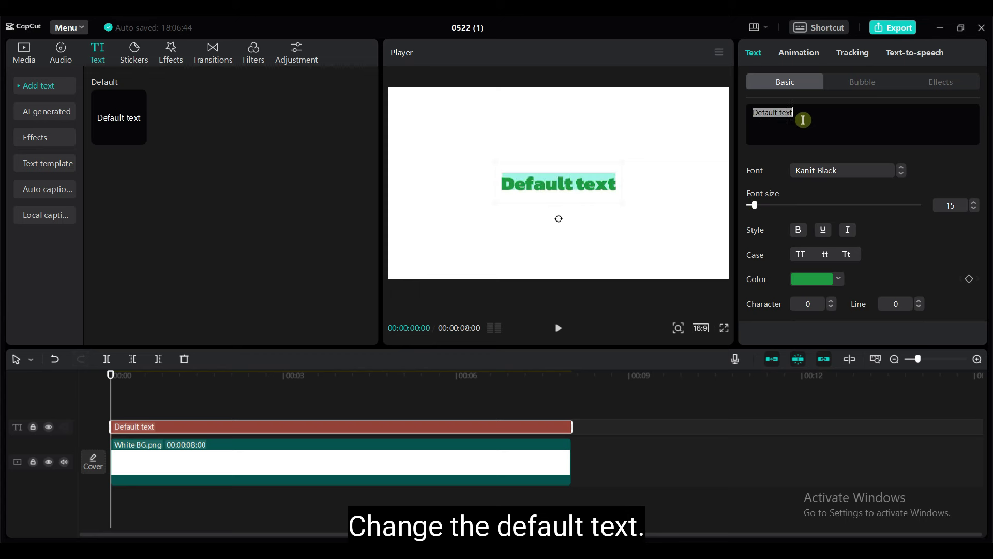
# - Replace the default text with "CAPCUT" and set its font size to 50
pyautogui.write('CAPCUT')
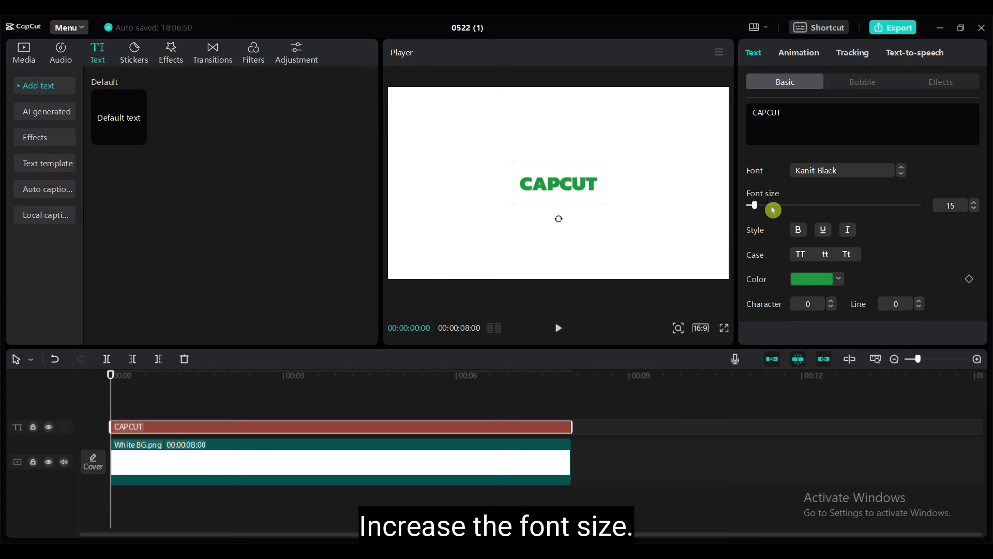
pyautogui.moveTo(755, 209); pyautogui.dragTo(775, 208)
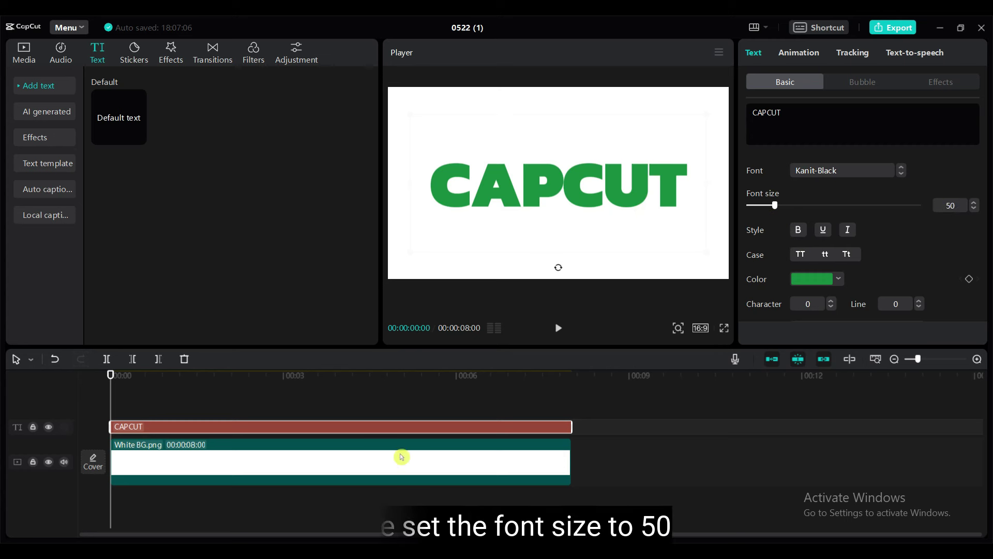
# - Combine the CAPCUT text and White BG.png into a compound clip and move it to the track above
pyautogui.moveTo(596, 471); pyautogui.dragTo(517, 432)
pyautogui.rightClick(516, 431)
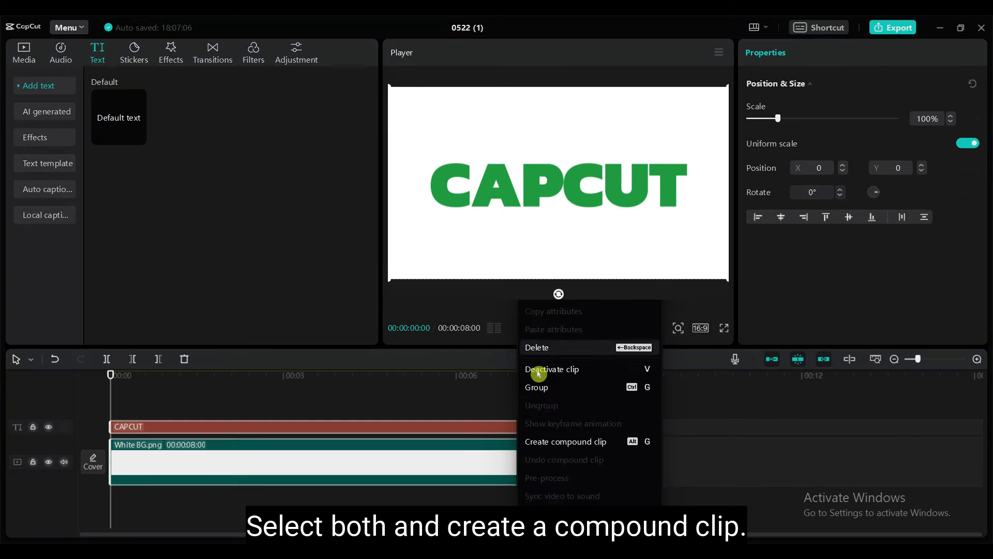
pyautogui.click(554, 441)
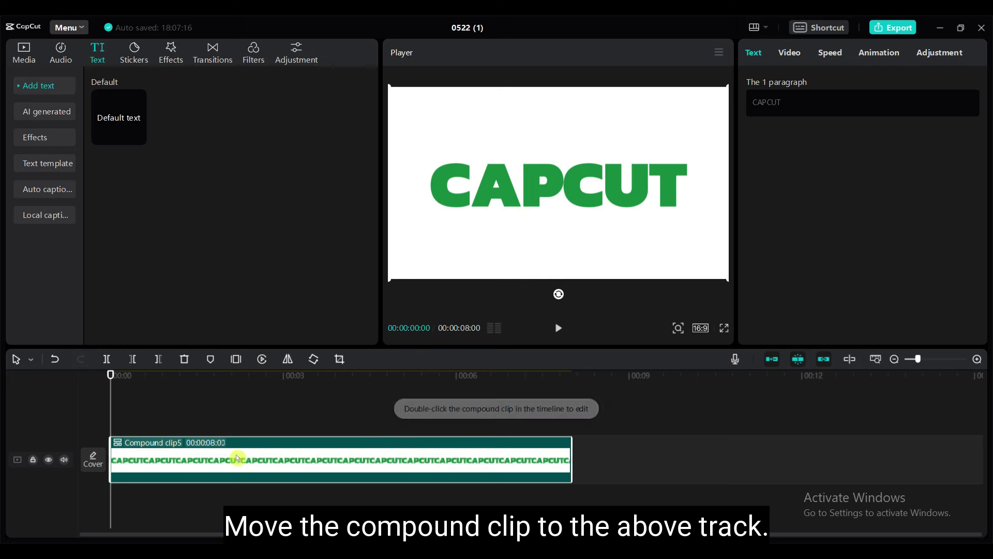
pyautogui.moveTo(211, 459); pyautogui.dragTo(208, 440)
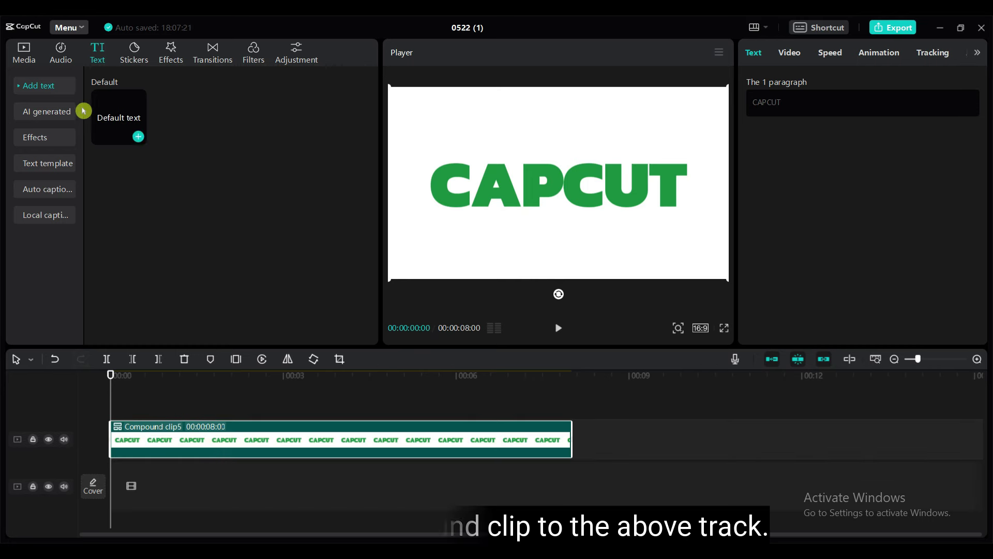
pyautogui.click(24, 55)
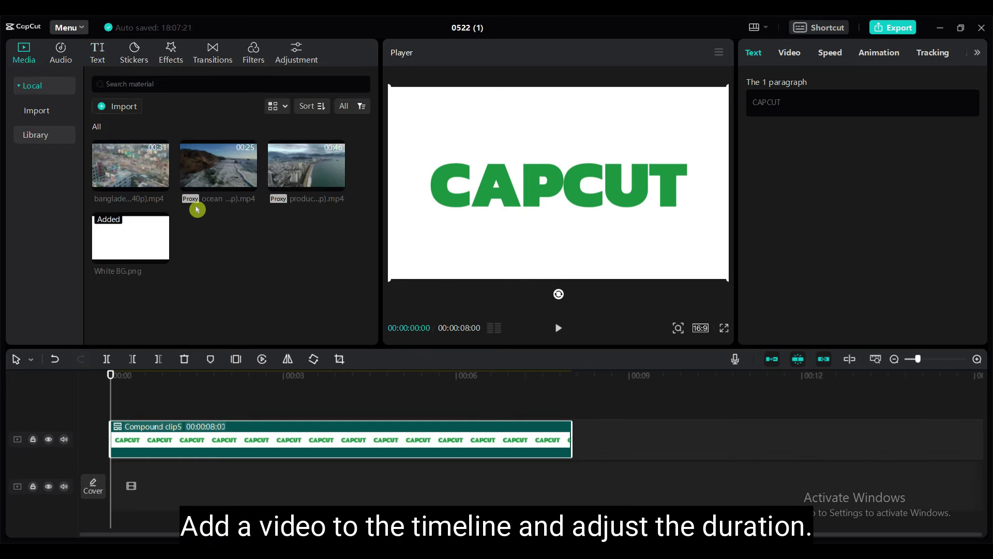
pyautogui.moveTo(299, 168); pyautogui.dragTo(126, 486)
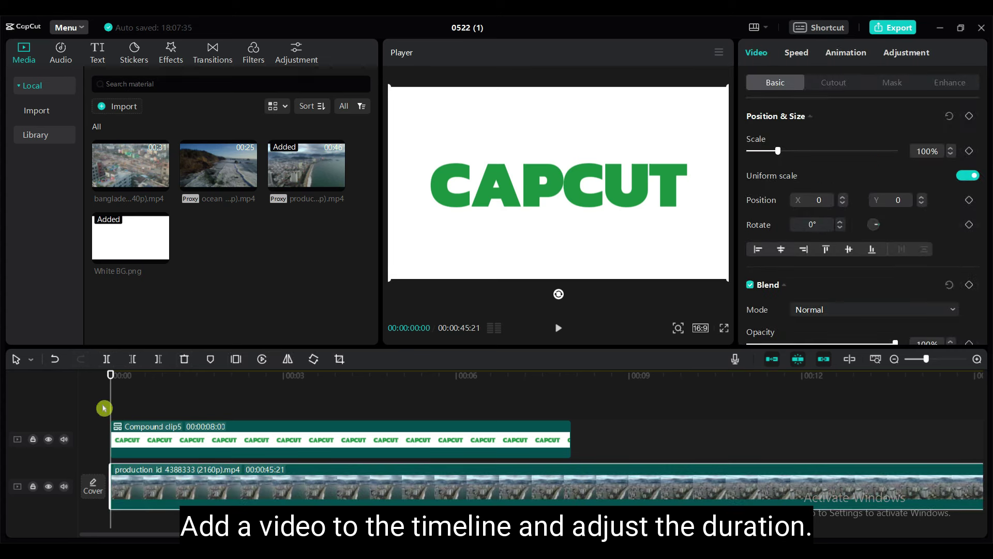
pyautogui.moveTo(560, 410); pyautogui.dragTo(571, 410)
pyautogui.hotkey('ctrl', 'b')
pyautogui.press('Delete')
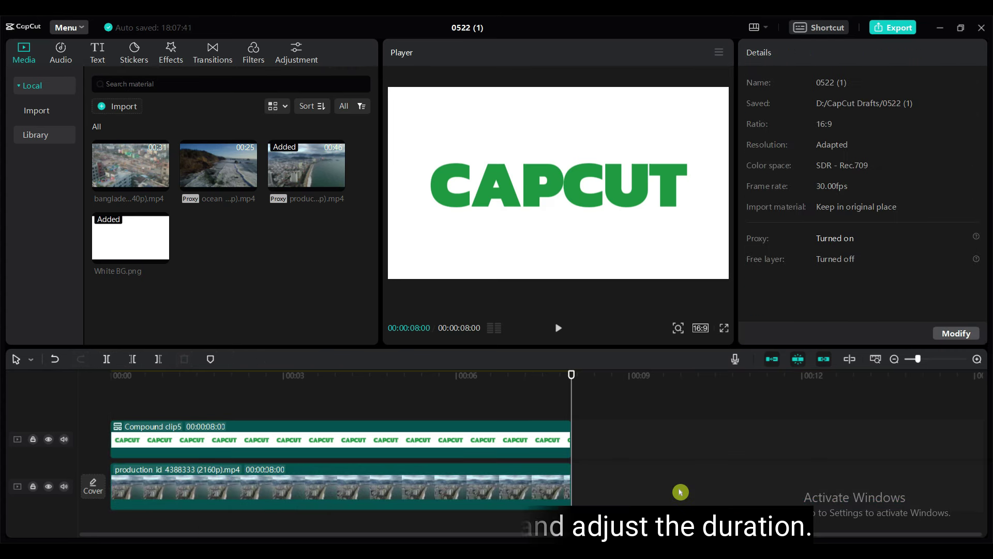
# - Enable Chroma key on the compound clip and pick the green of the CAPCUT letters as the color to remove
pyautogui.click(276, 400)
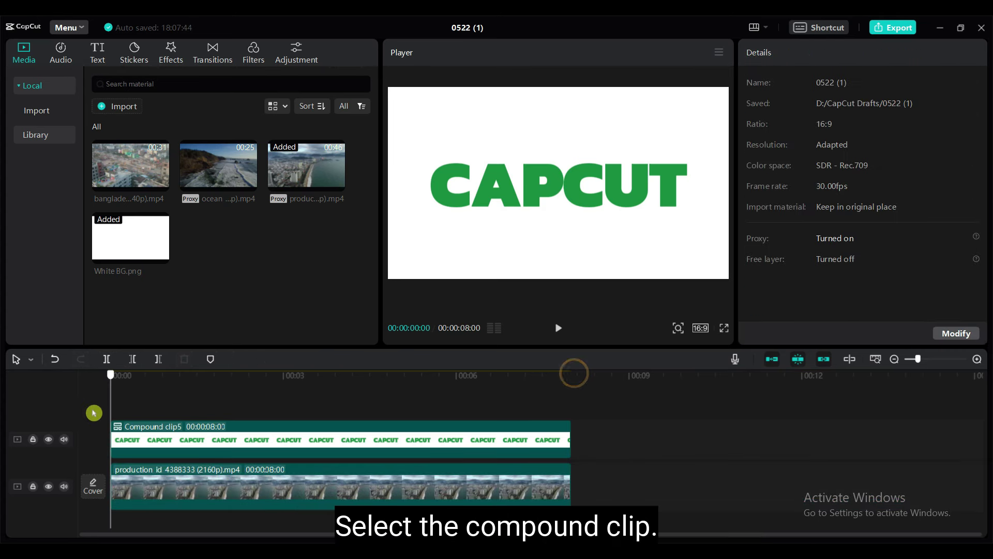
pyautogui.click(369, 429)
pyautogui.click(86, 427)
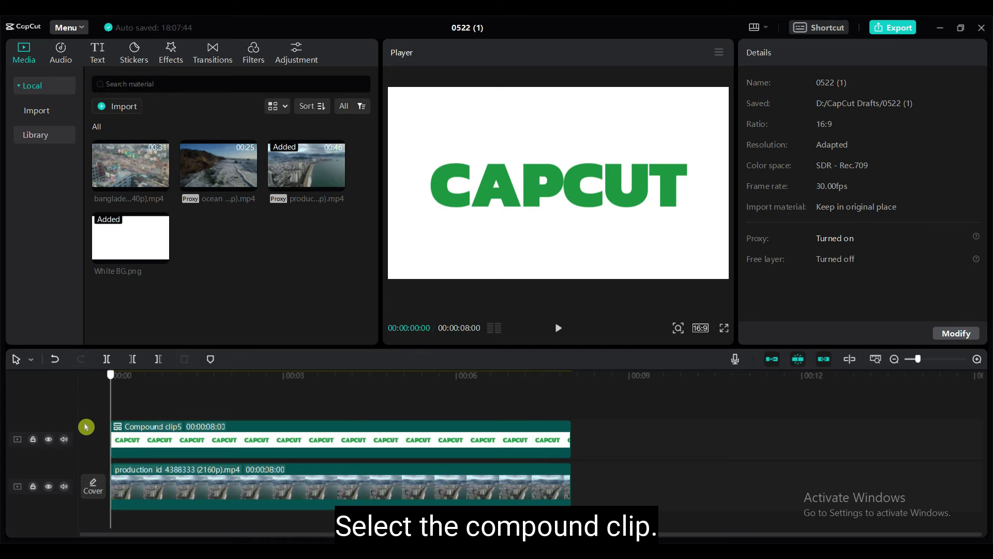
pyautogui.click(218, 446)
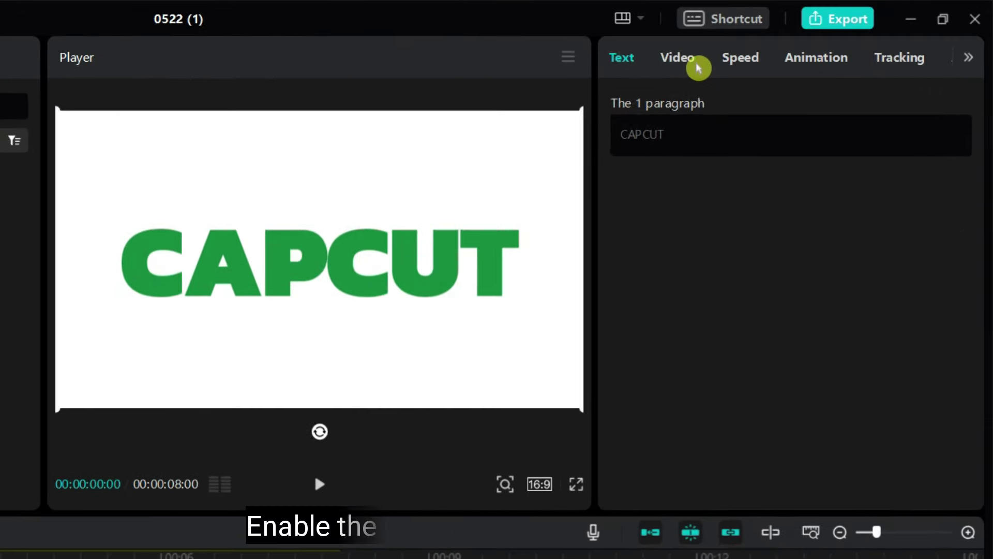
pyautogui.click(789, 52)
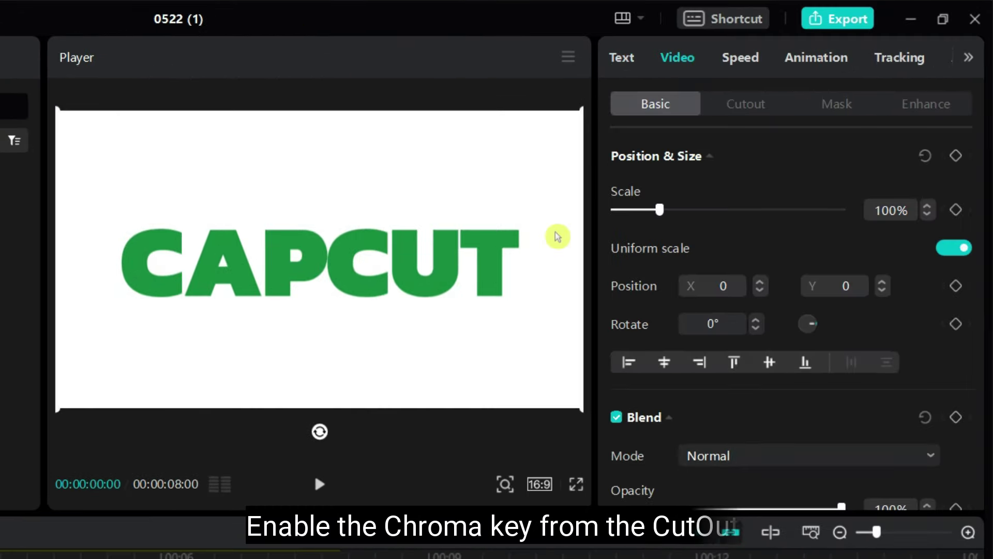
pyautogui.click(738, 115)
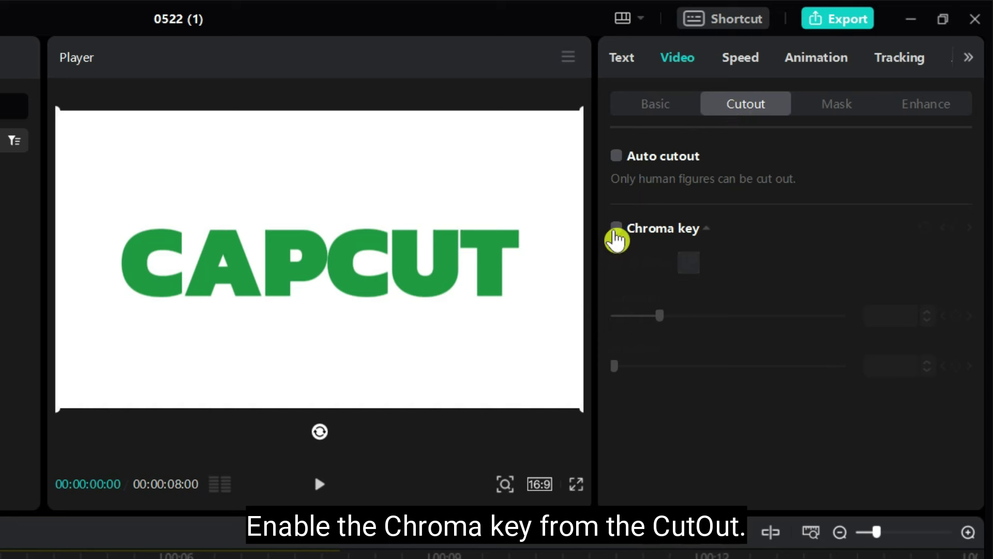
pyautogui.click(616, 230)
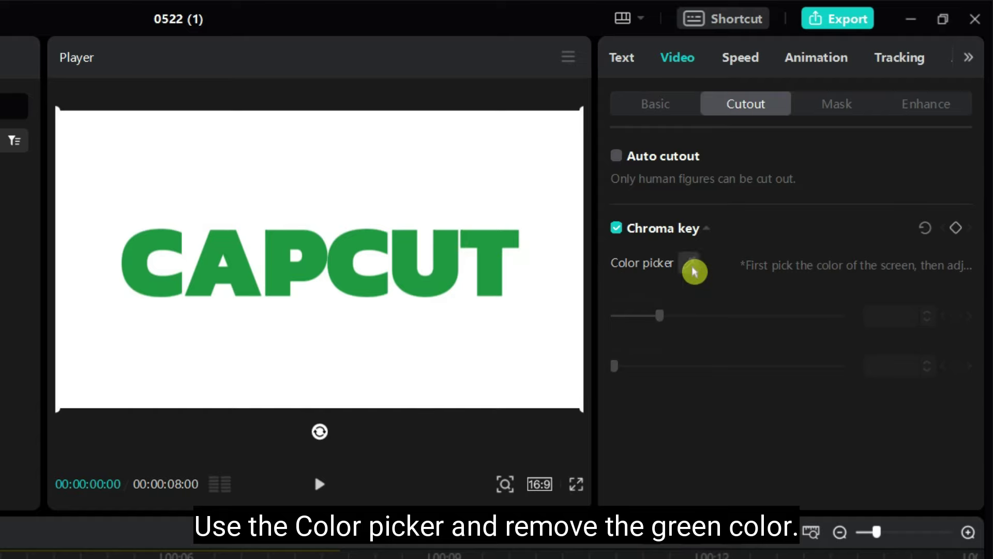
pyautogui.click(491, 249)
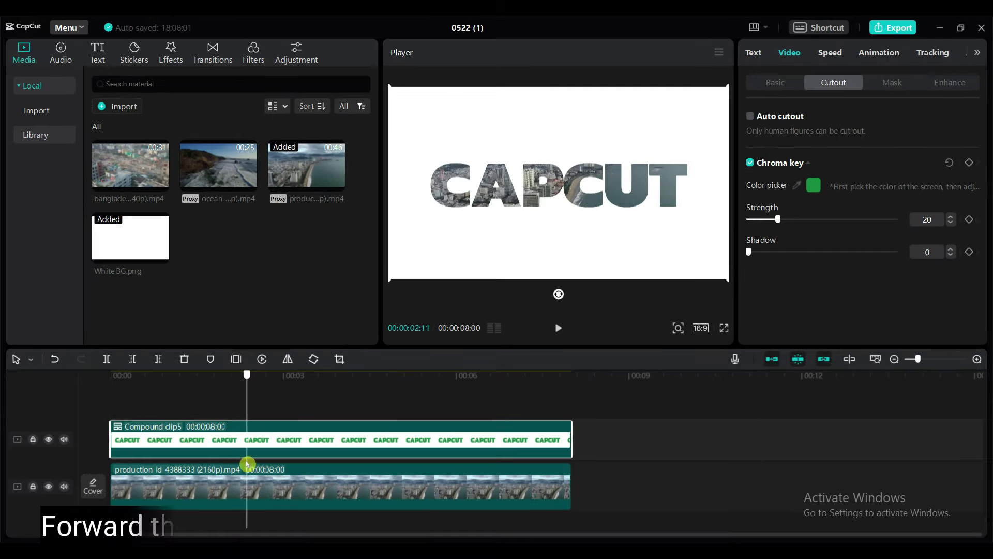
# - Add a Scale keyframe to the compound clip at 2 seconds and set its scale to 125% one frame after it
pyautogui.moveTo(216, 485); pyautogui.dragTo(192, 479)
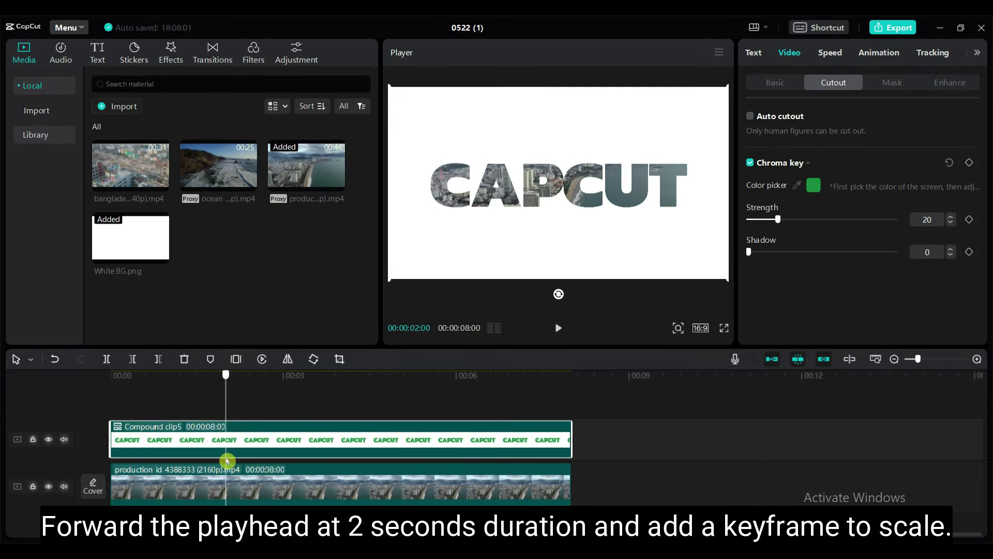
pyautogui.click(775, 87)
pyautogui.click(970, 154)
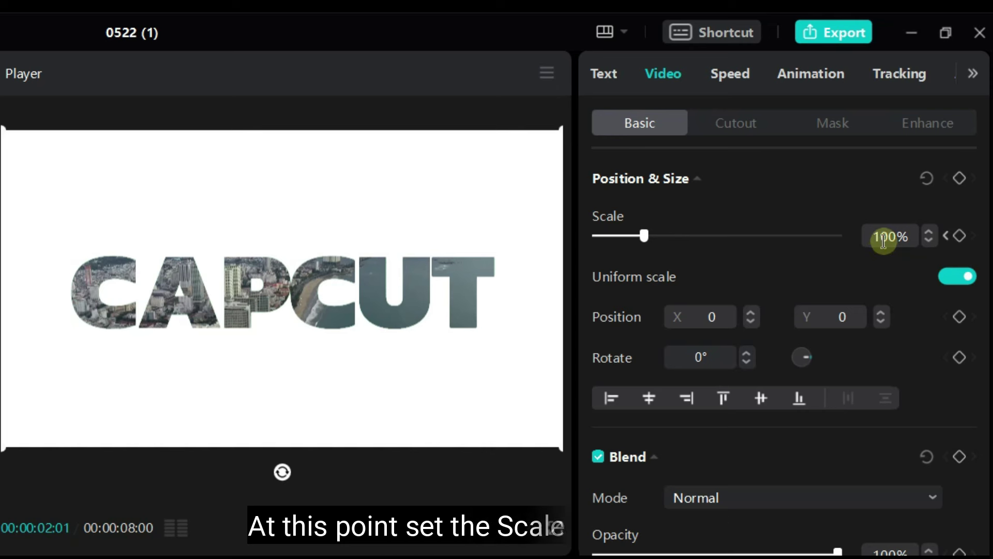
pyautogui.doubleClick(883, 238)
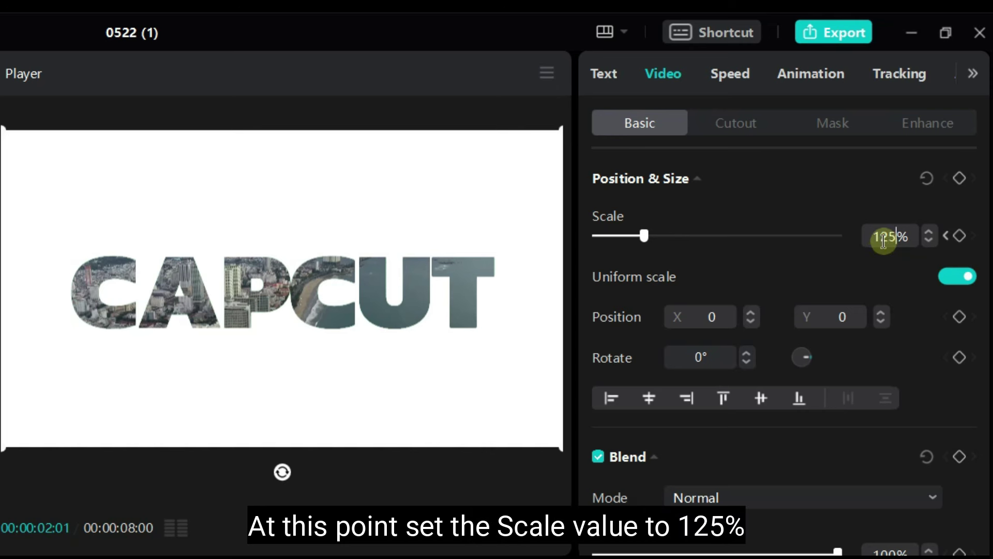
pyautogui.press('Return')
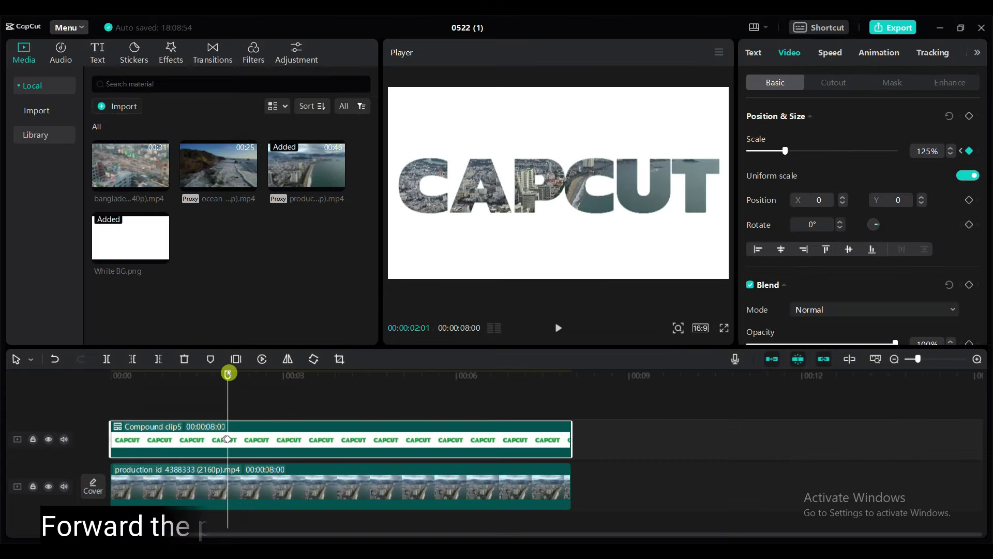
# - Add a Scale keyframe to the compound clip at 4 seconds and set its scale to 150% one frame after it
pyautogui.moveTo(227, 370); pyautogui.dragTo(341, 415)
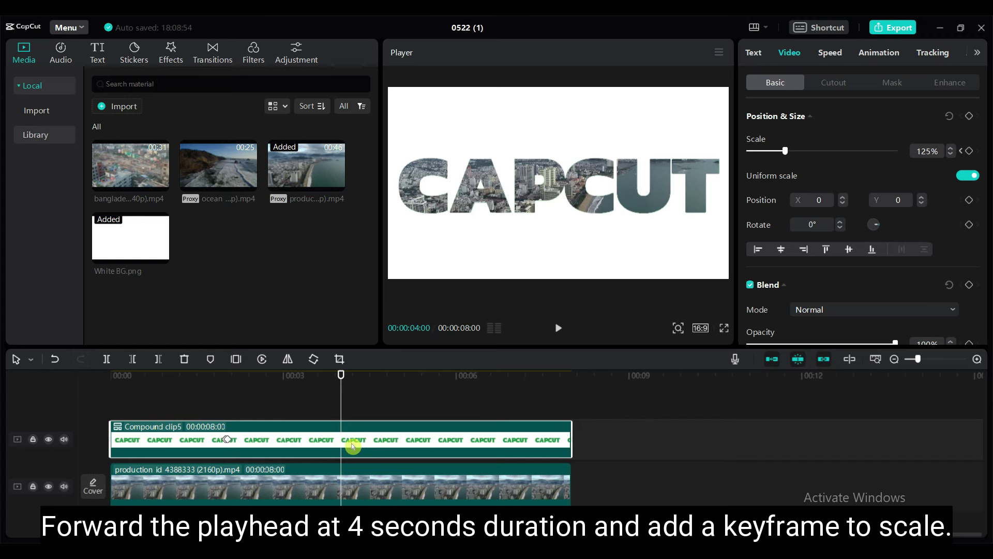
pyautogui.click(969, 150)
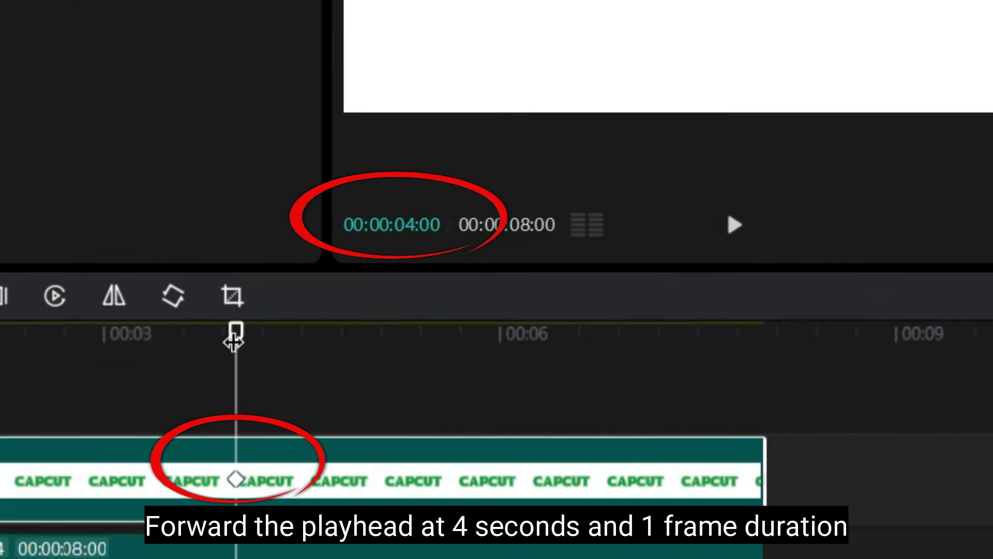
pyautogui.moveTo(233, 339); pyautogui.dragTo(244, 343)
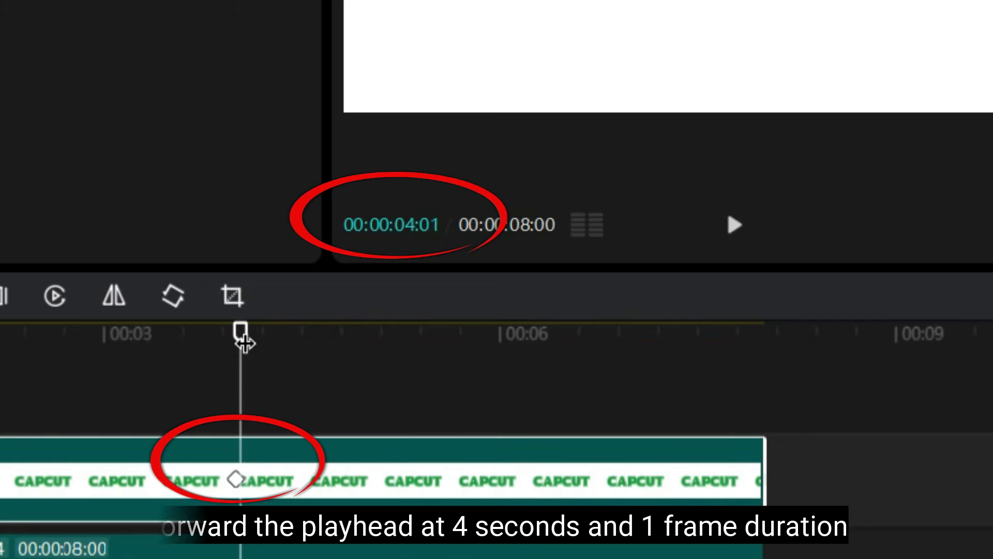
pyautogui.click(211, 509)
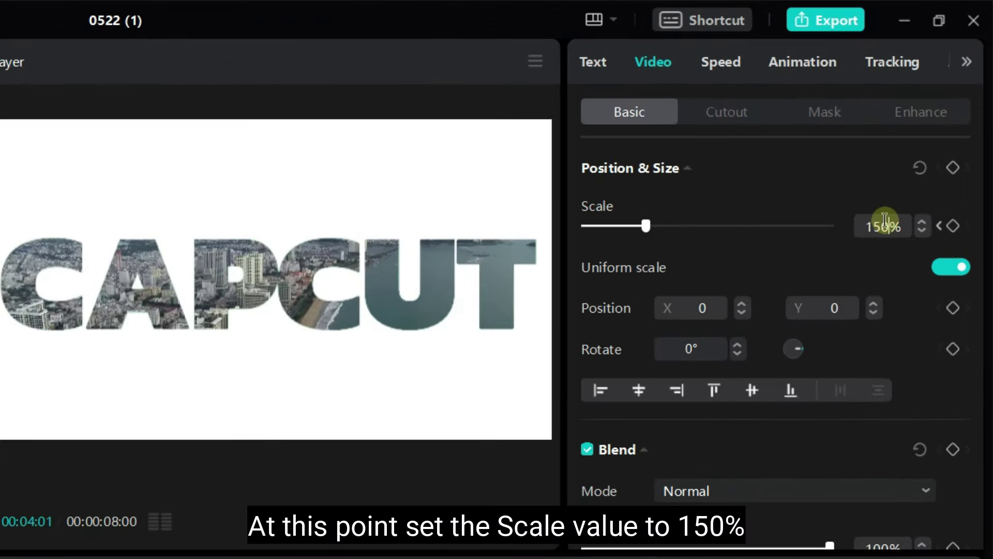
pyautogui.press('Return')
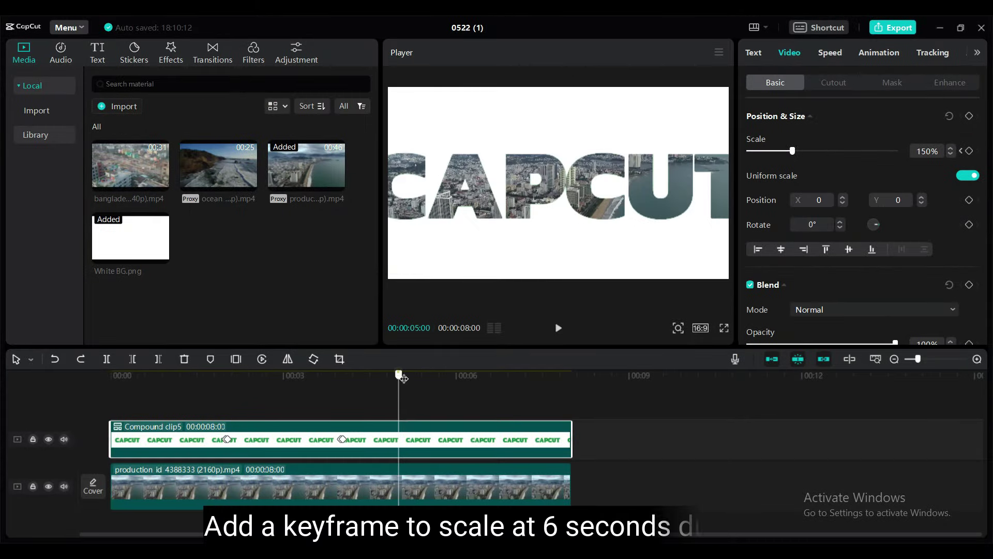
# - Add a Scale keyframe to the compound clip at 6 seconds and set its scale to 500% at 7 seconds
pyautogui.moveTo(398, 372); pyautogui.dragTo(456, 390)
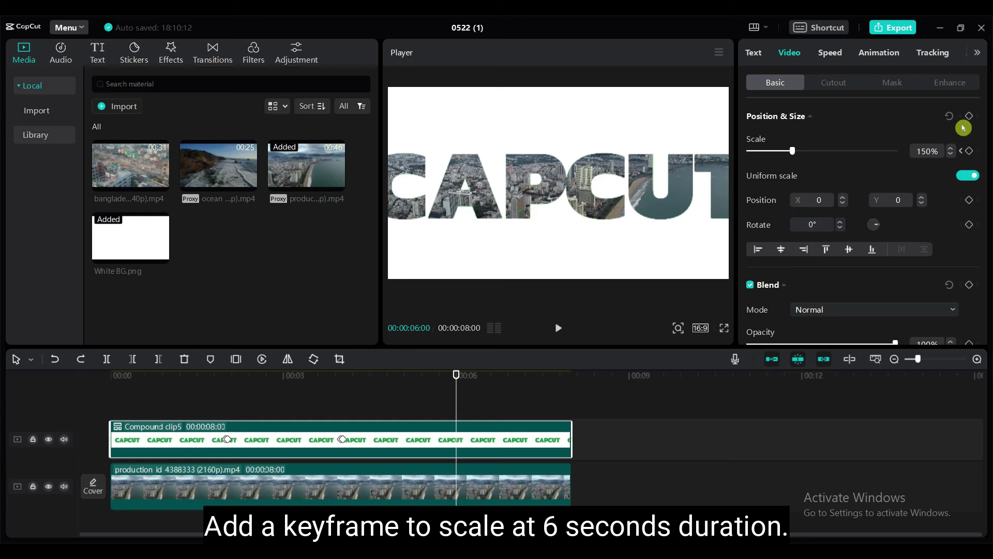
pyautogui.click(967, 154)
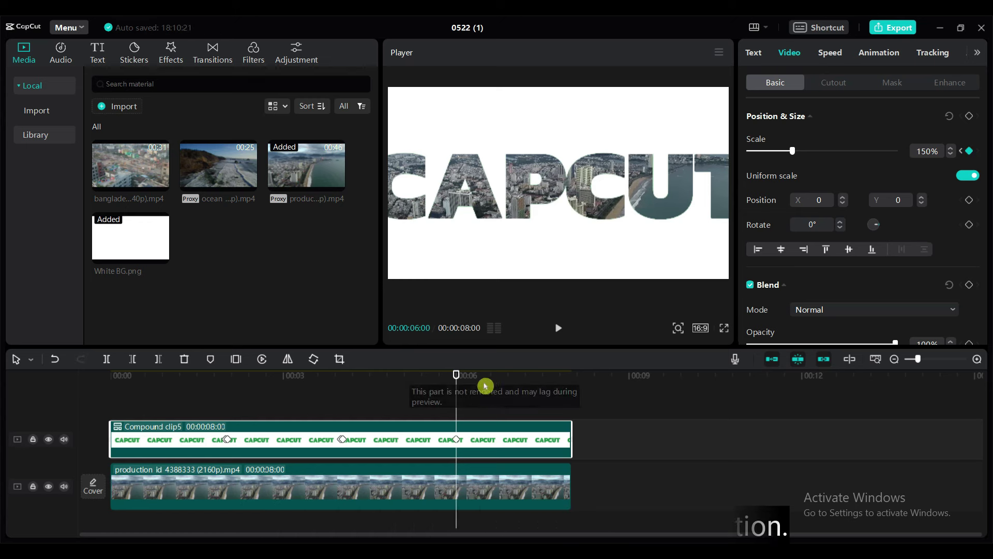
pyautogui.moveTo(456, 378); pyautogui.dragTo(514, 381)
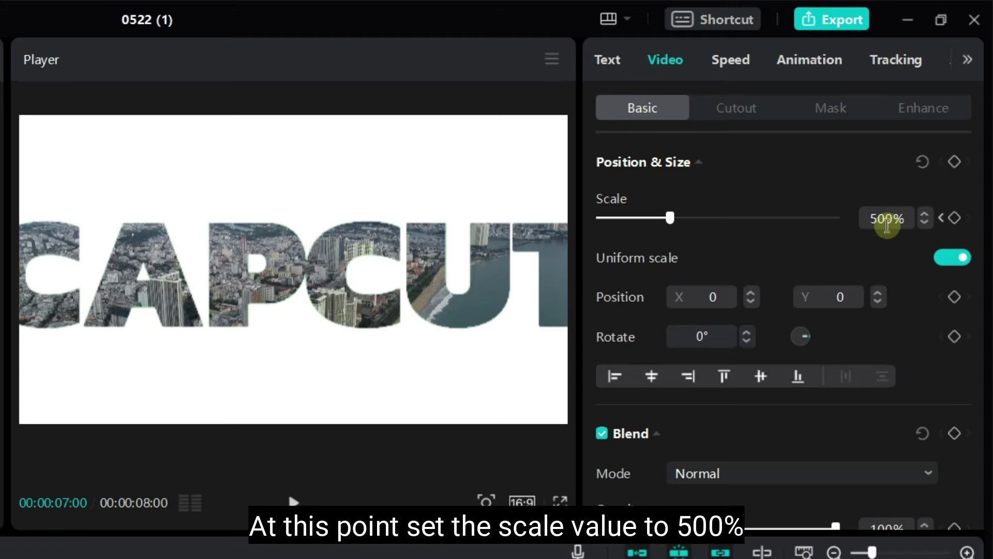
pyautogui.press('Return')
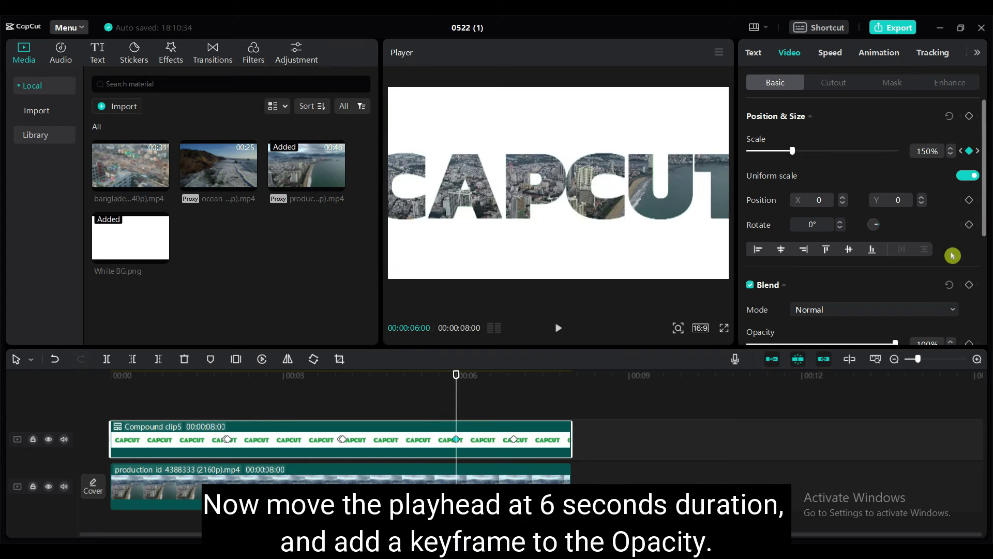
# - Add an Opacity keyframe to the compound clip at 6 seconds and lower its opacity to 0% at 7 seconds
pyautogui.scroll(-4, 952, 256)
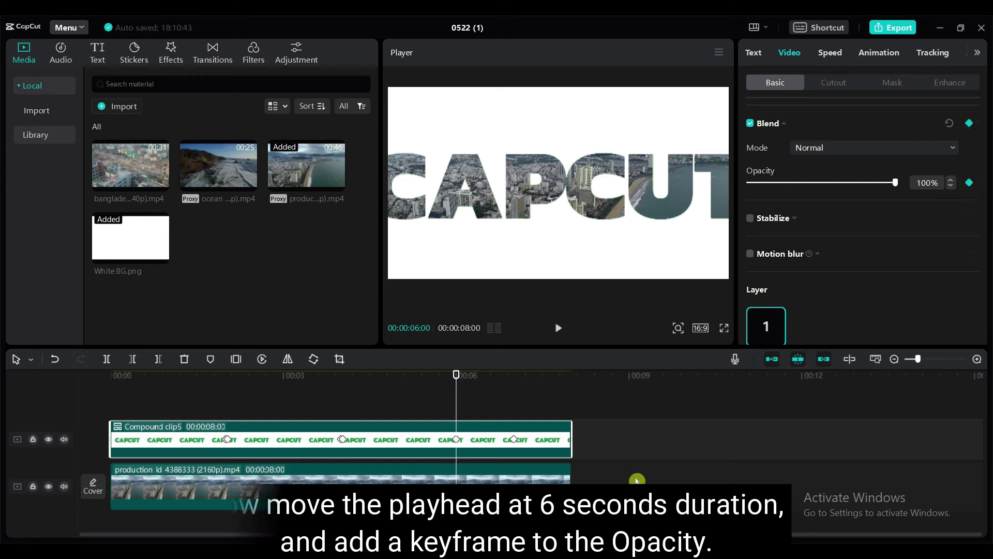
pyautogui.moveTo(454, 381); pyautogui.dragTo(513, 389)
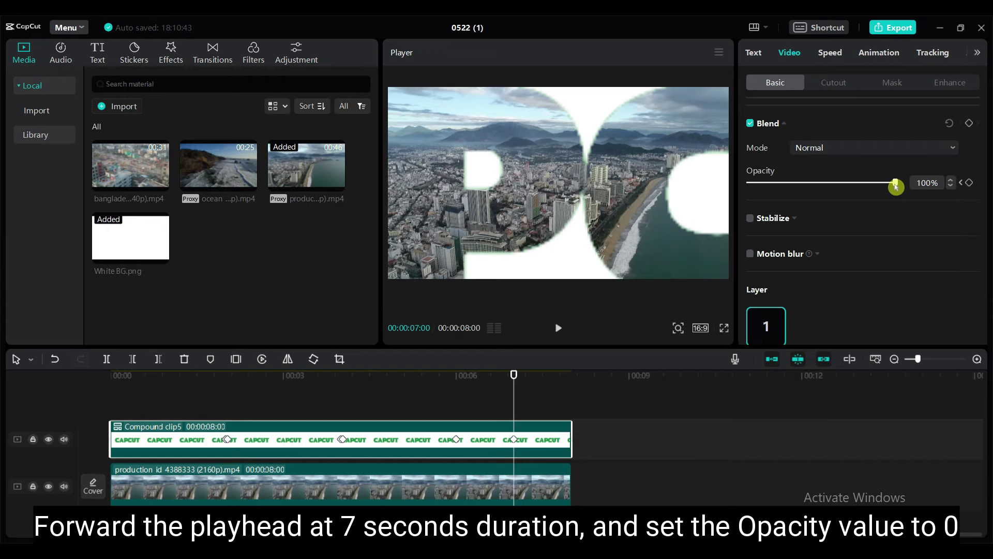
pyautogui.moveTo(896, 186); pyautogui.dragTo(693, 193)
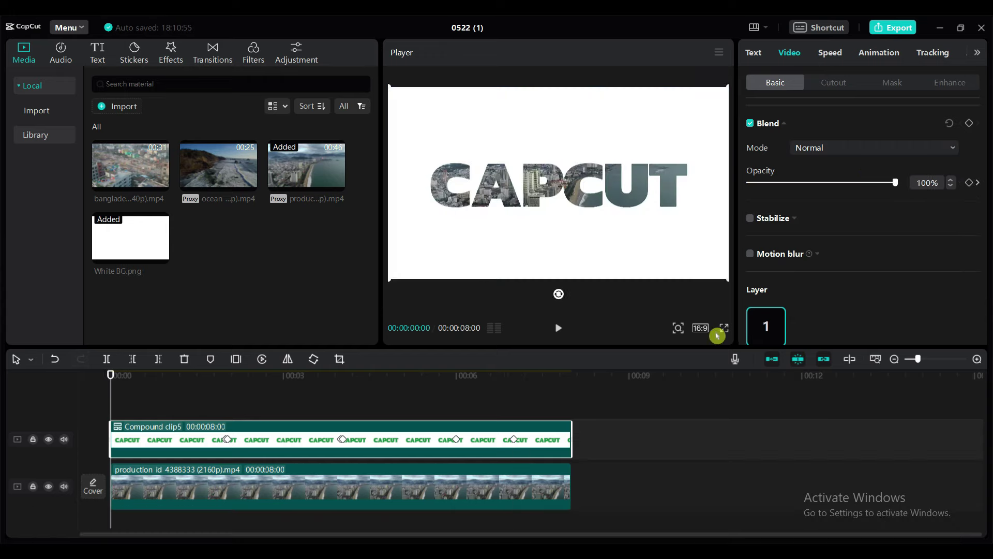
# - Play the finished title animation in full screen from the start to the end, and leave the full-screen preview
pyautogui.click(723, 327)
pyautogui.click(324, 519)
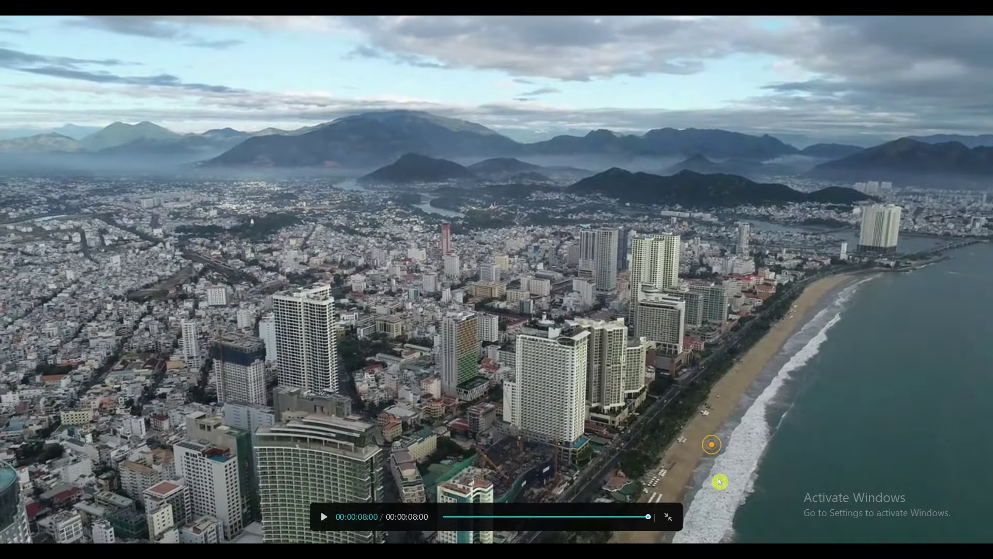
pyautogui.click(674, 517)
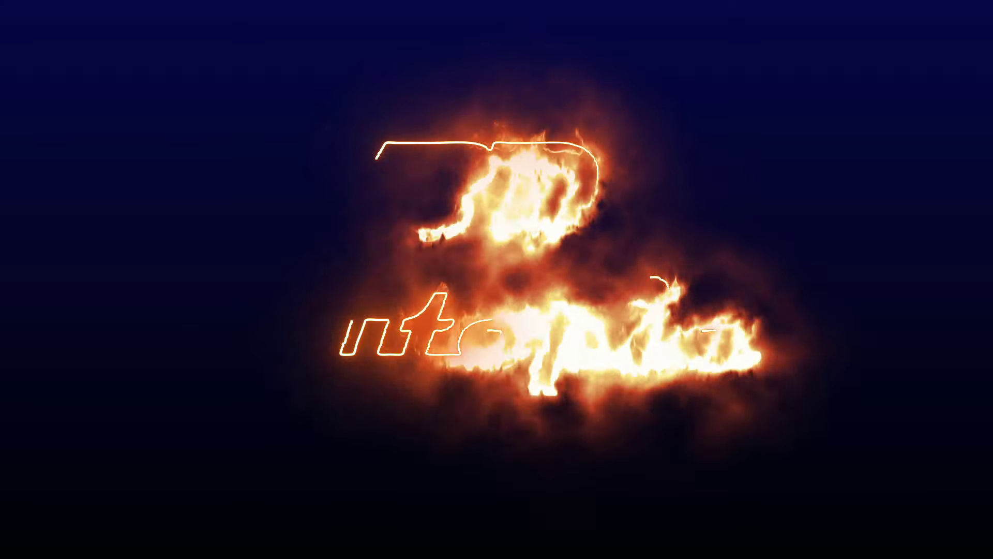